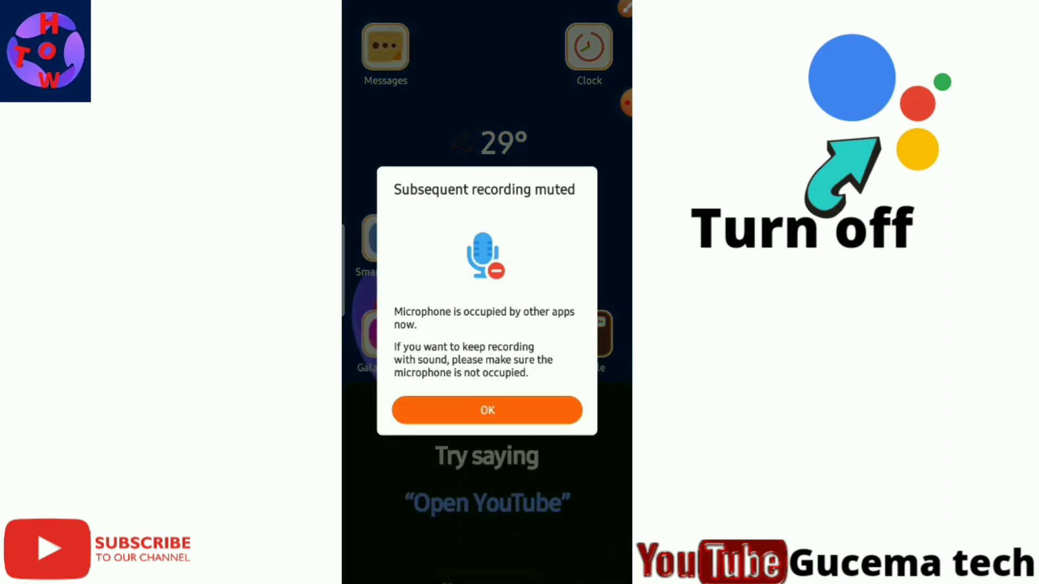
Dismiss the 'Subsequent recording muted' notice and bring up the app drawer.
{"action": "left_click", "coordinate": [486, 410]}
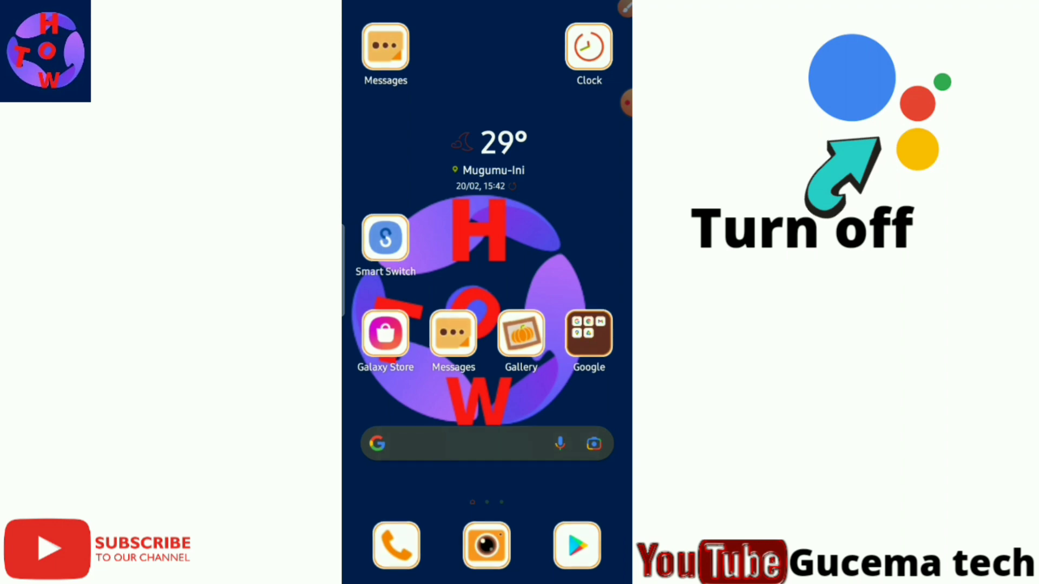
{"action": "mouse_move", "coordinate": [487, 406]}
{"action": "left_mouse_down"}
{"action": "mouse_move", "coordinate": [487, 190]}
{"action": "mouse_move", "coordinate": [487, 406]}
{"action": "left_mouse_up"}
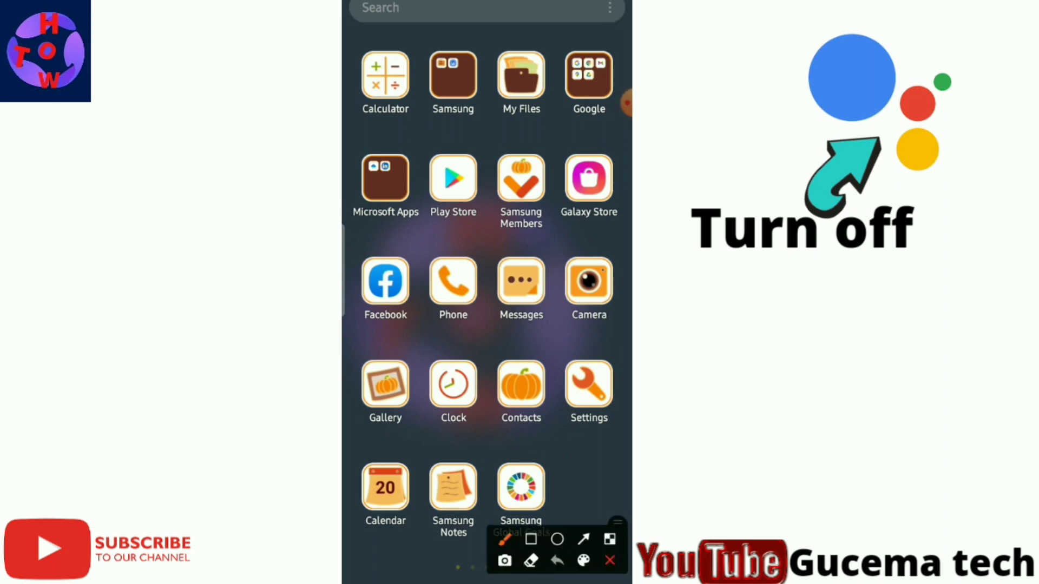
{"action": "left_click", "coordinate": [583, 539]}
{"action": "left_click_drag", "start_coordinate": [511, 186], "coordinate": [579, 359]}
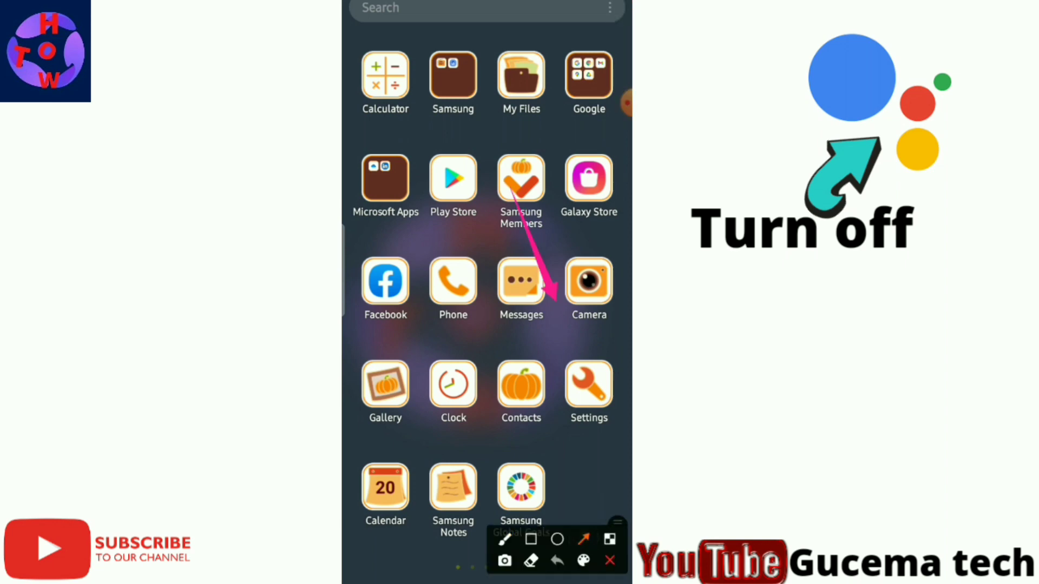
{"action": "left_click", "coordinate": [609, 560]}
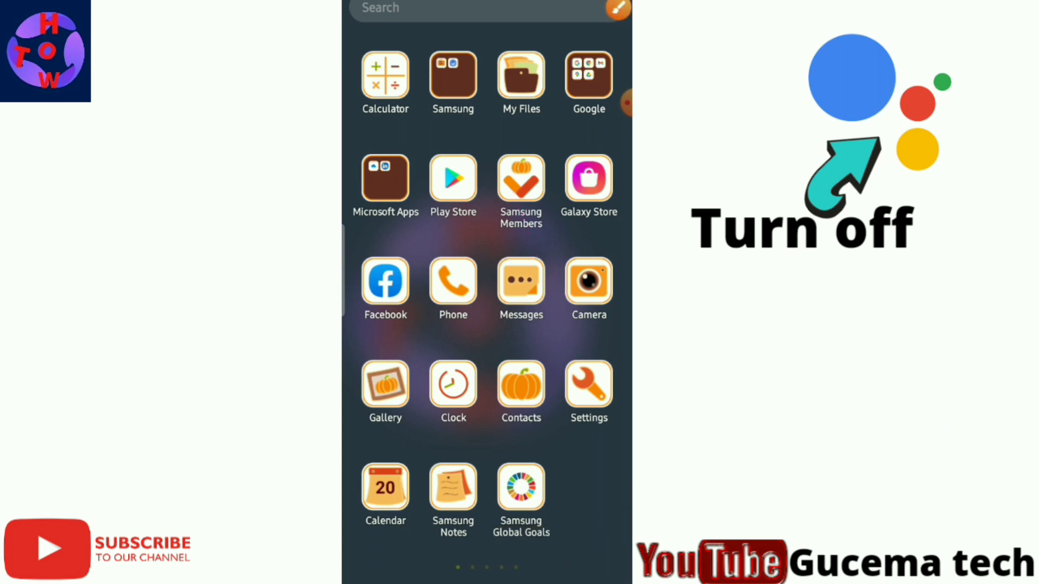
Launch Settings and go to the Google services page.
{"action": "left_click", "coordinate": [588, 384]}
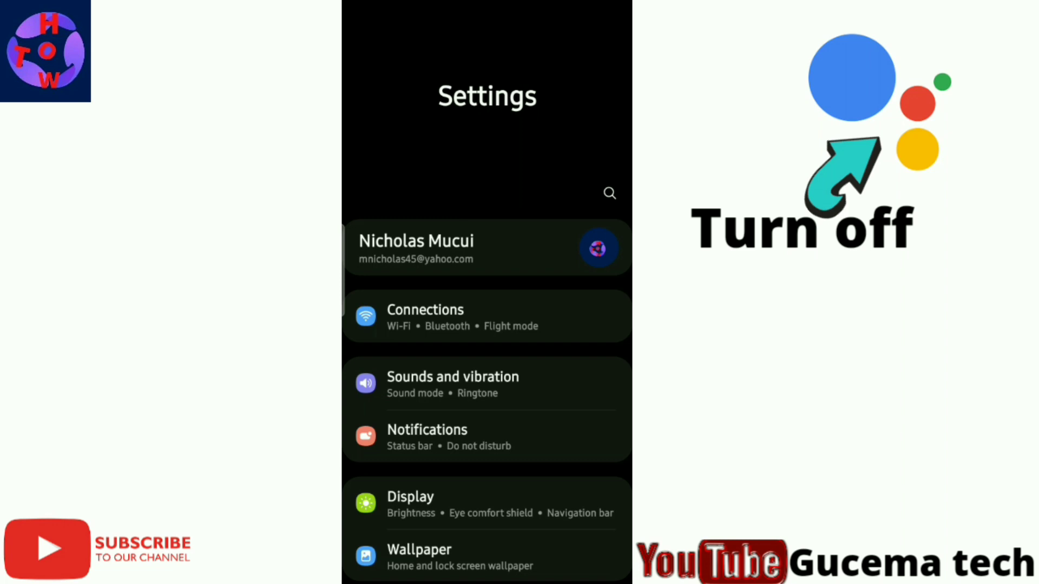
{"action": "scroll", "coordinate": [487, 324], "scroll_direction": "down", "scroll_amount": 10}
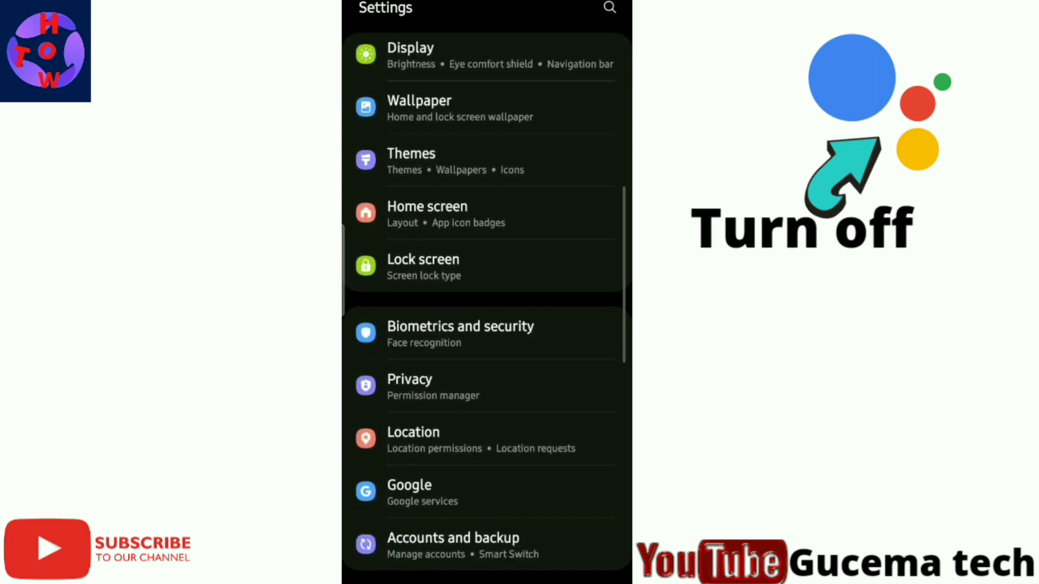
{"action": "scroll", "coordinate": [487, 325], "scroll_direction": "down", "scroll_amount": 3}
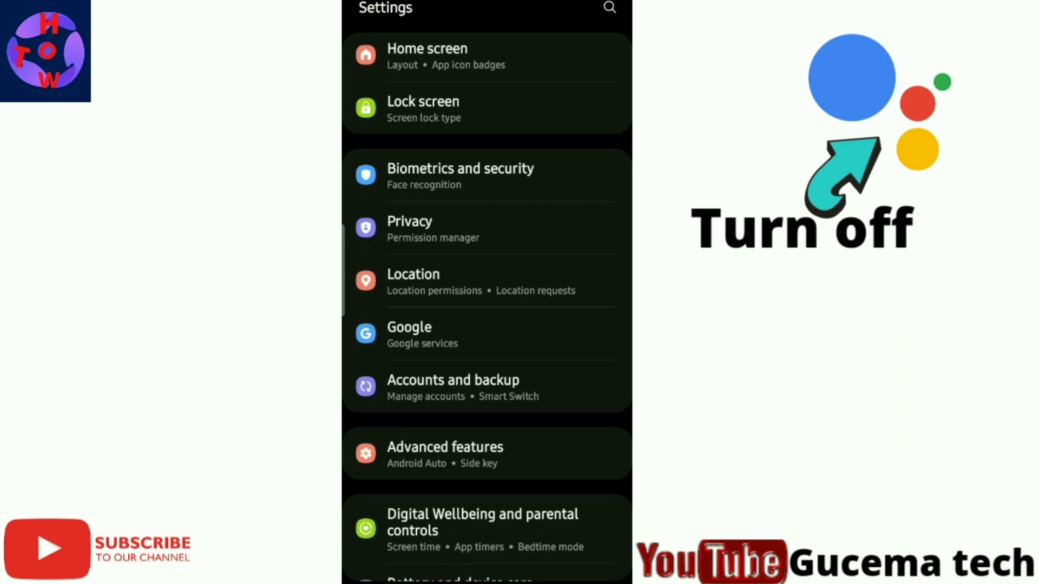
{"action": "left_click", "coordinate": [409, 334]}
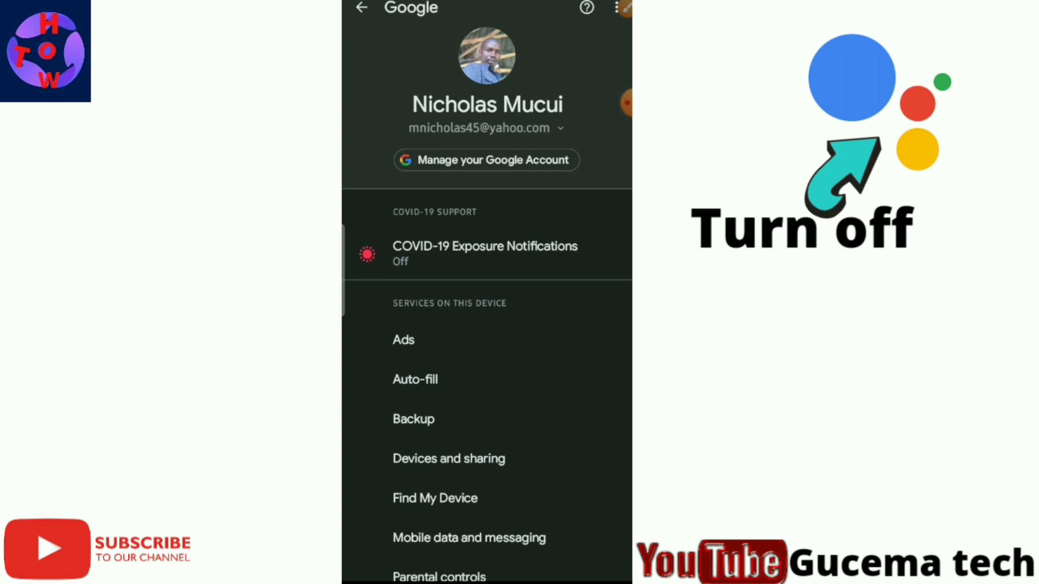
Scroll the Google page down to Settings for Google apps and open it.
{"action": "scroll", "coordinate": [486, 292], "scroll_direction": "down", "scroll_amount": 3}
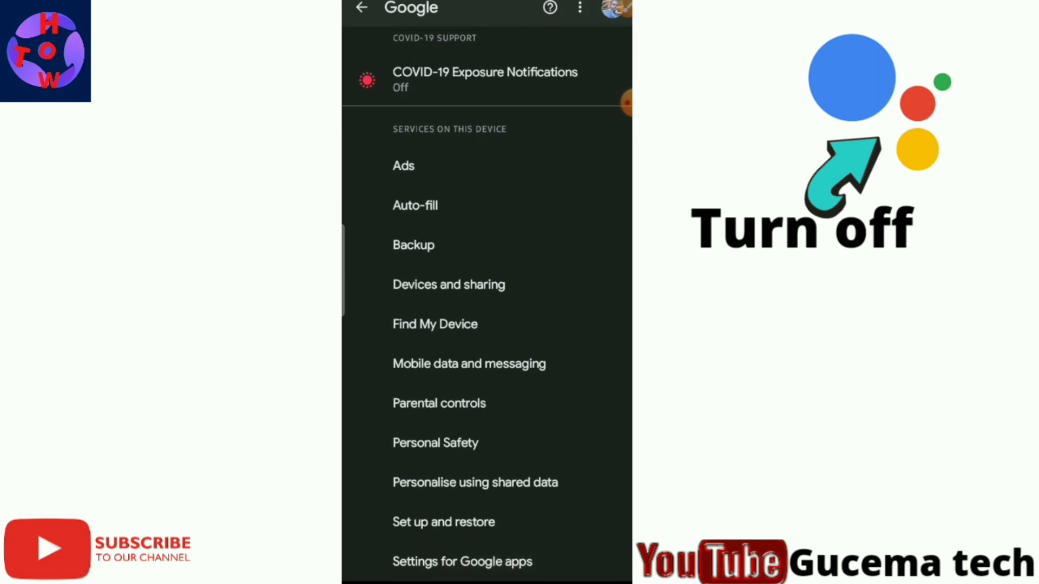
{"action": "left_click", "coordinate": [627, 103]}
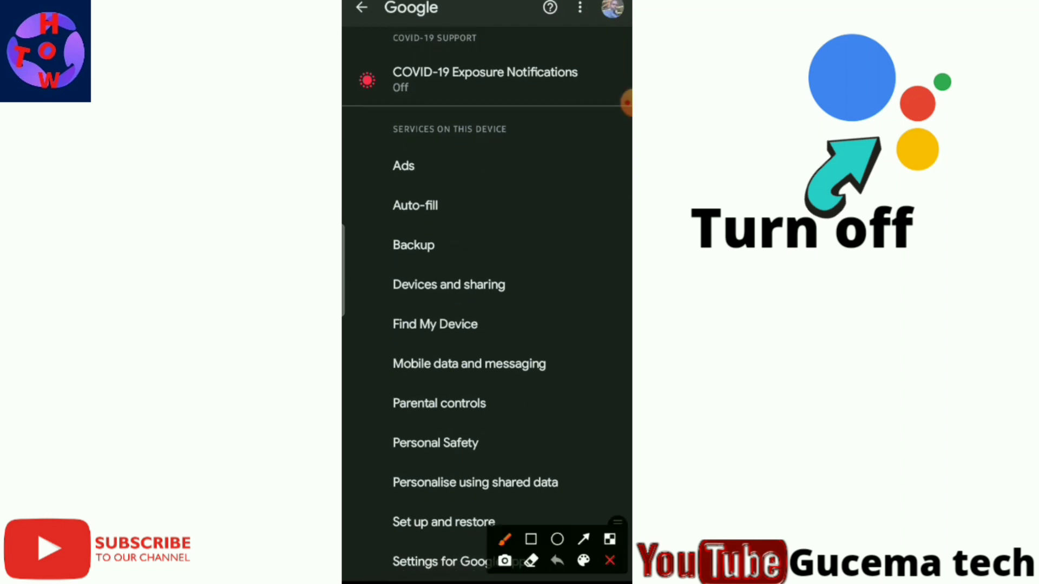
{"action": "left_click", "coordinate": [583, 538]}
{"action": "left_click_drag", "start_coordinate": [372, 400], "coordinate": [448, 528]}
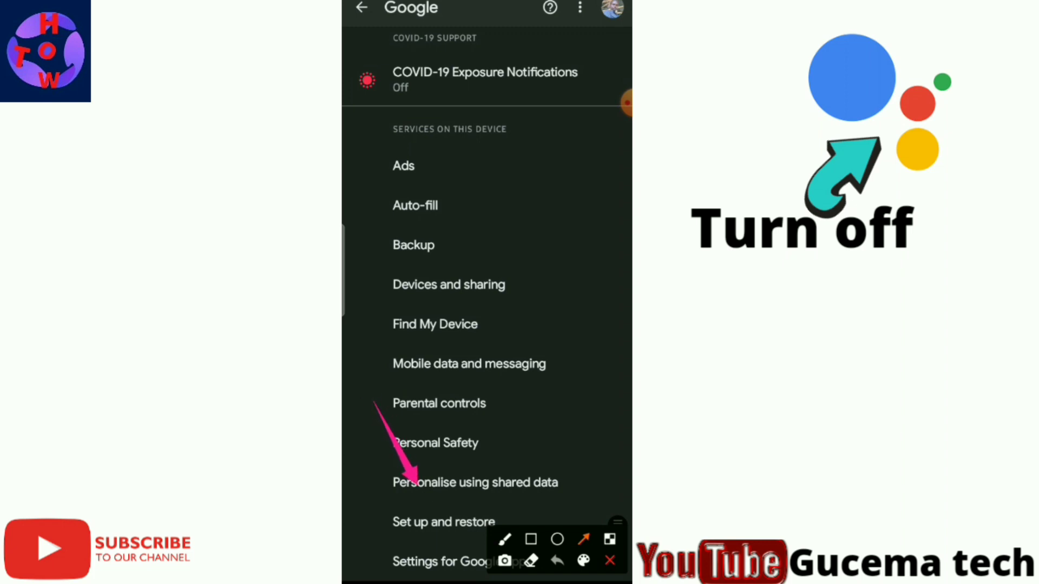
{"action": "left_click", "coordinate": [609, 560]}
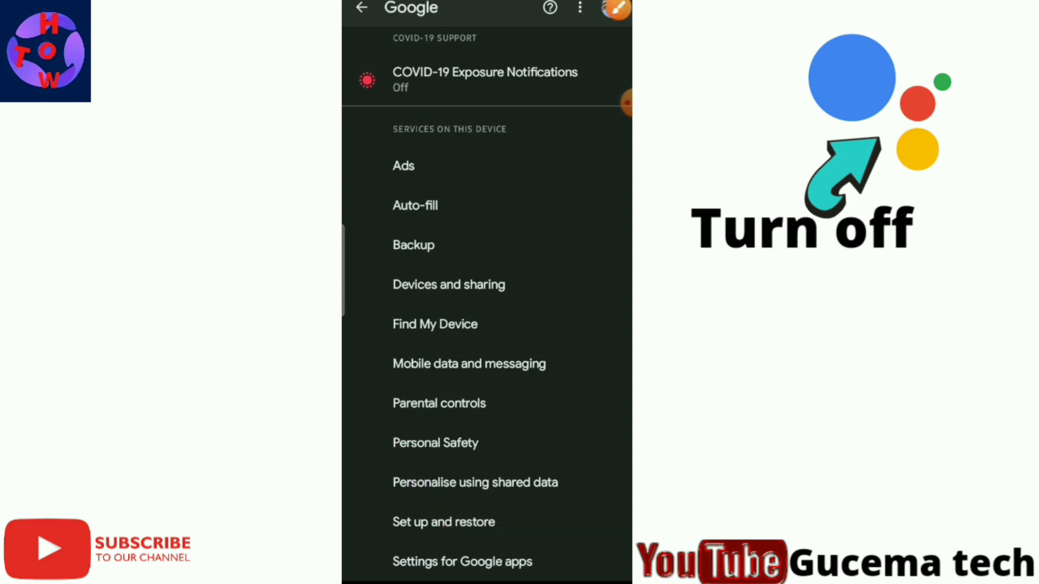
{"action": "left_click", "coordinate": [462, 562]}
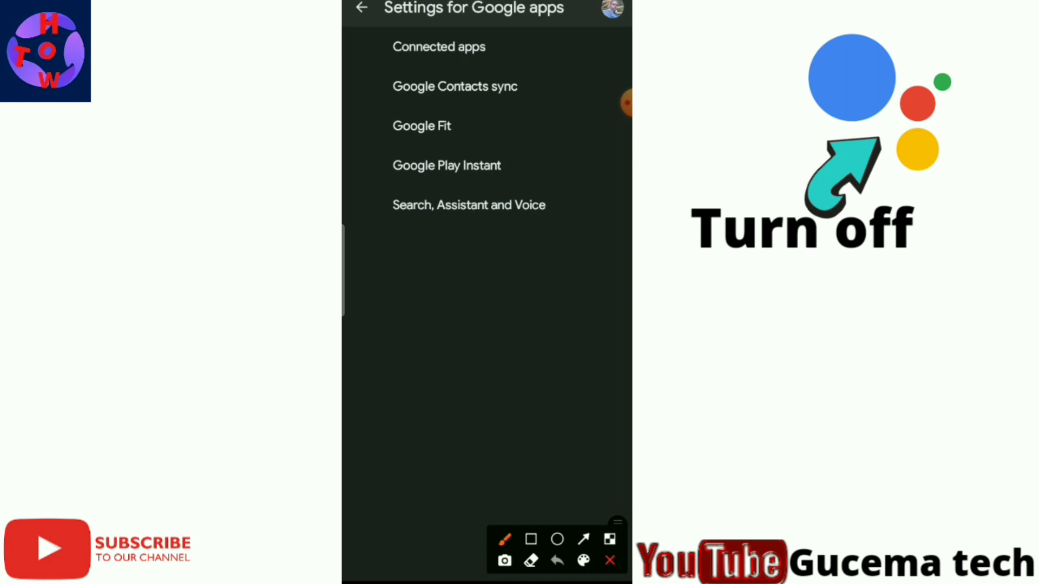
Open Search, Assistant and Voice to reach the list containing Google Assistant.
{"action": "left_click", "coordinate": [583, 539]}
{"action": "left_click_drag", "start_coordinate": [408, 480], "coordinate": [496, 214]}
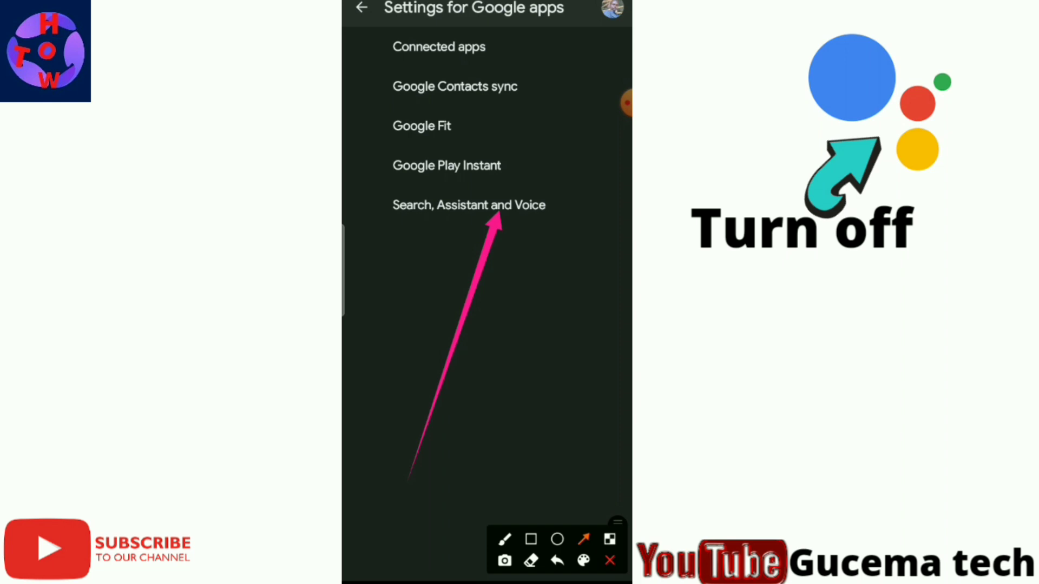
{"action": "left_click", "coordinate": [610, 560]}
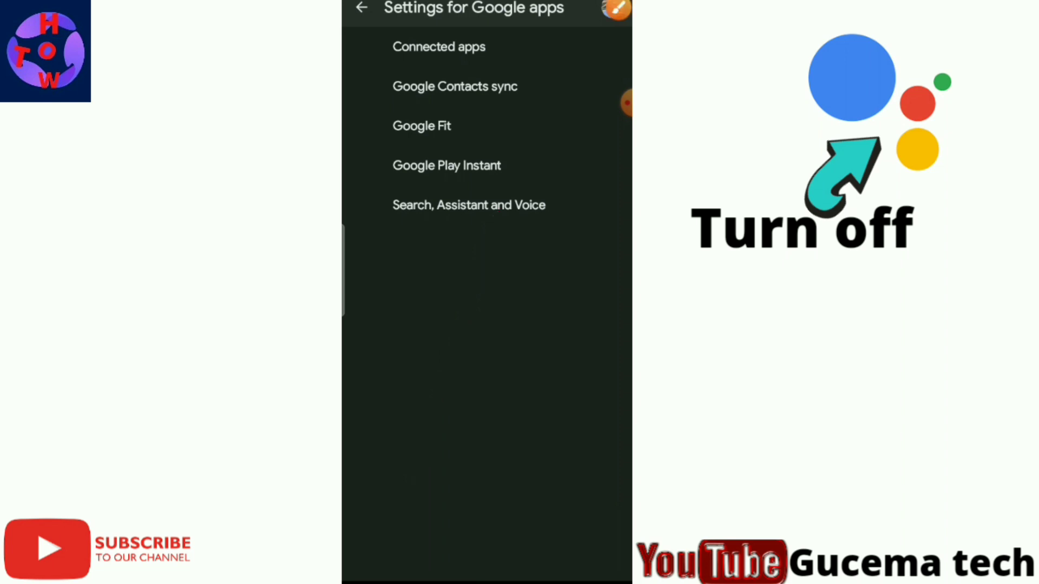
{"action": "left_click", "coordinate": [468, 205]}
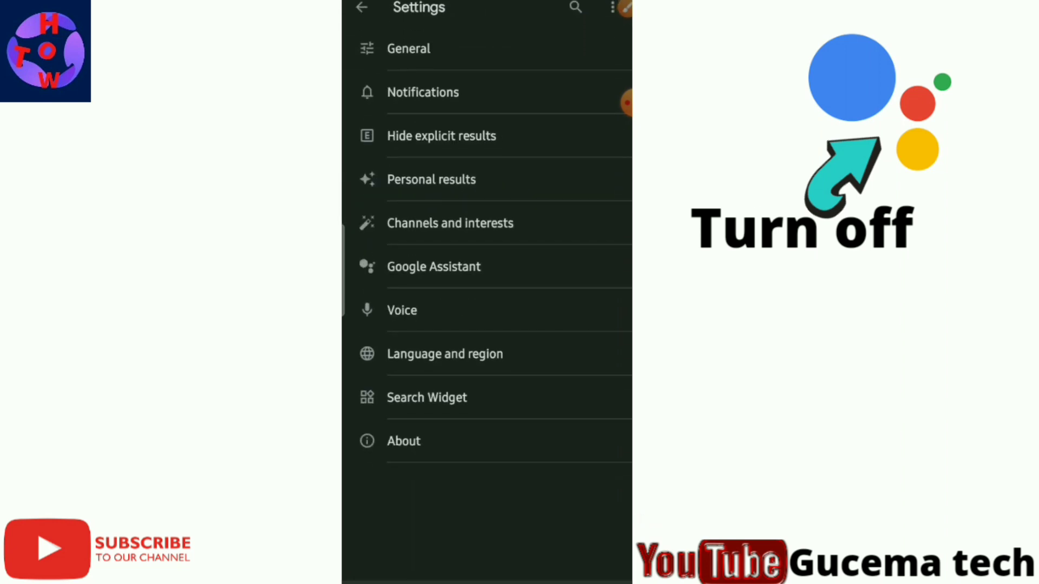
{"action": "left_click", "coordinate": [626, 103]}
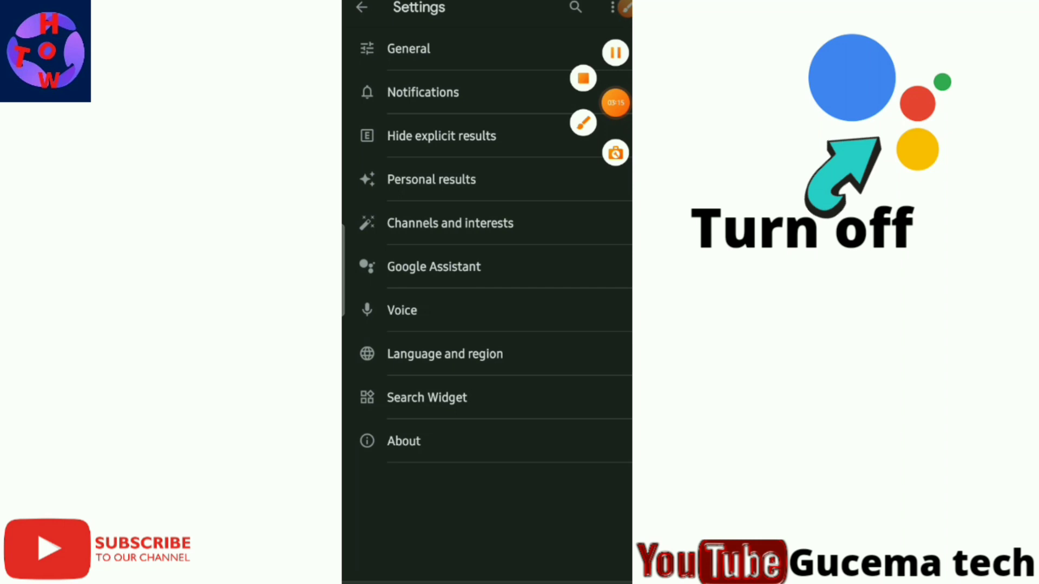
{"action": "left_click", "coordinate": [583, 122]}
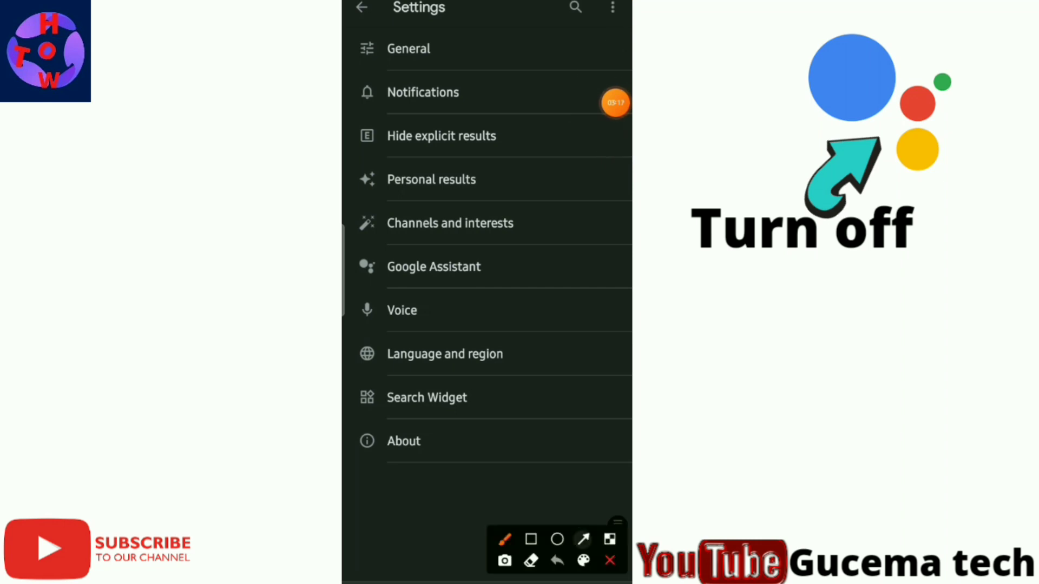
{"action": "left_click", "coordinate": [583, 539]}
{"action": "mouse_move", "coordinate": [445, 541]}
{"action": "left_mouse_down"}
{"action": "mouse_move", "coordinate": [428, 441]}
{"action": "mouse_move", "coordinate": [458, 279]}
{"action": "left_mouse_up"}
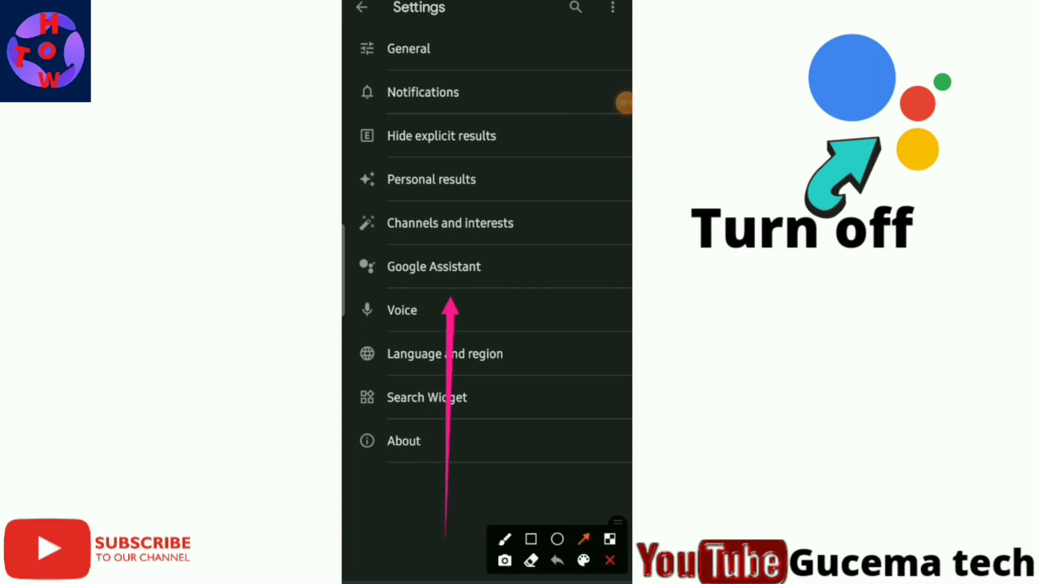
Enter Google Assistant settings and scroll down through All settings.
{"action": "left_click", "coordinate": [610, 560]}
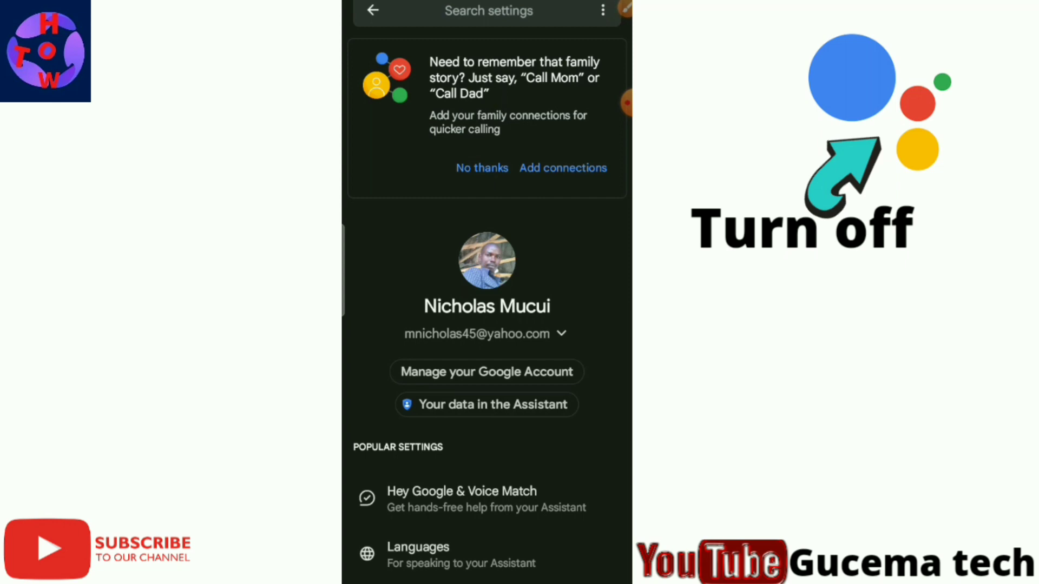
{"action": "scroll", "coordinate": [487, 303], "scroll_direction": "down", "scroll_amount": 3}
{"action": "scroll", "coordinate": [486, 303], "scroll_direction": "down", "scroll_amount": 6}
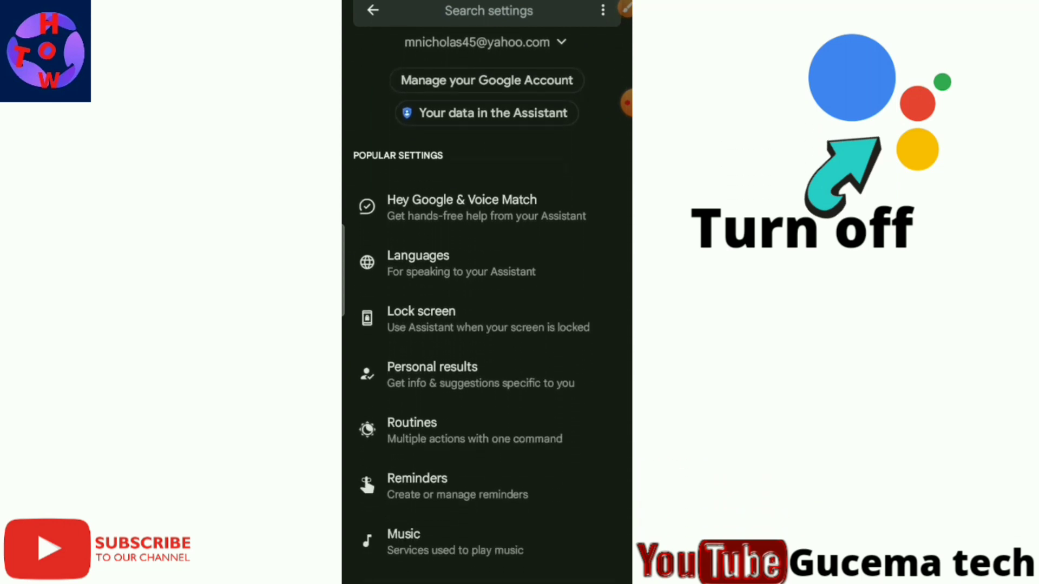
{"action": "scroll", "coordinate": [486, 303], "scroll_direction": "down", "scroll_amount": 3}
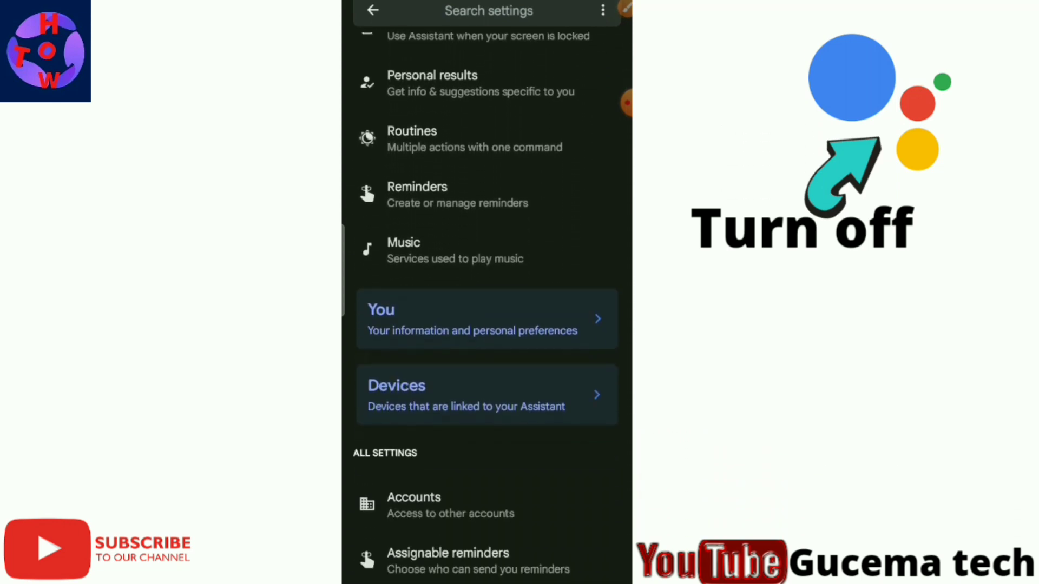
{"action": "scroll", "coordinate": [487, 303], "scroll_direction": "down", "scroll_amount": 2}
{"action": "scroll", "coordinate": [487, 303], "scroll_direction": "down", "scroll_amount": 3}
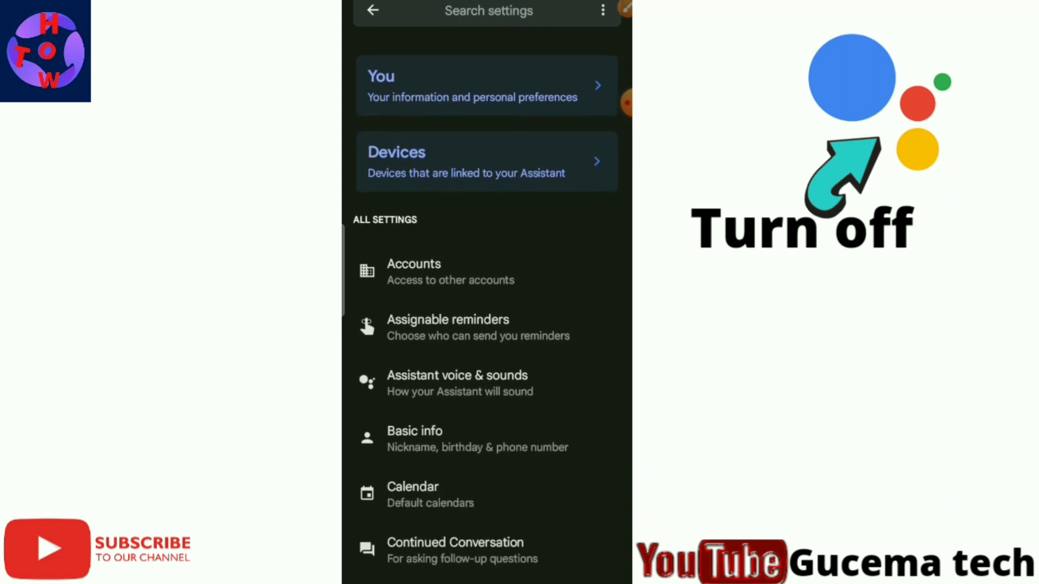
{"action": "scroll", "coordinate": [487, 303], "scroll_direction": "down", "scroll_amount": 4}
{"action": "scroll", "coordinate": [487, 303], "scroll_direction": "down", "scroll_amount": 2}
{"action": "scroll", "coordinate": [487, 303], "scroll_direction": "down", "scroll_amount": 2}
{"action": "scroll", "coordinate": [487, 303], "scroll_direction": "down", "scroll_amount": 2}
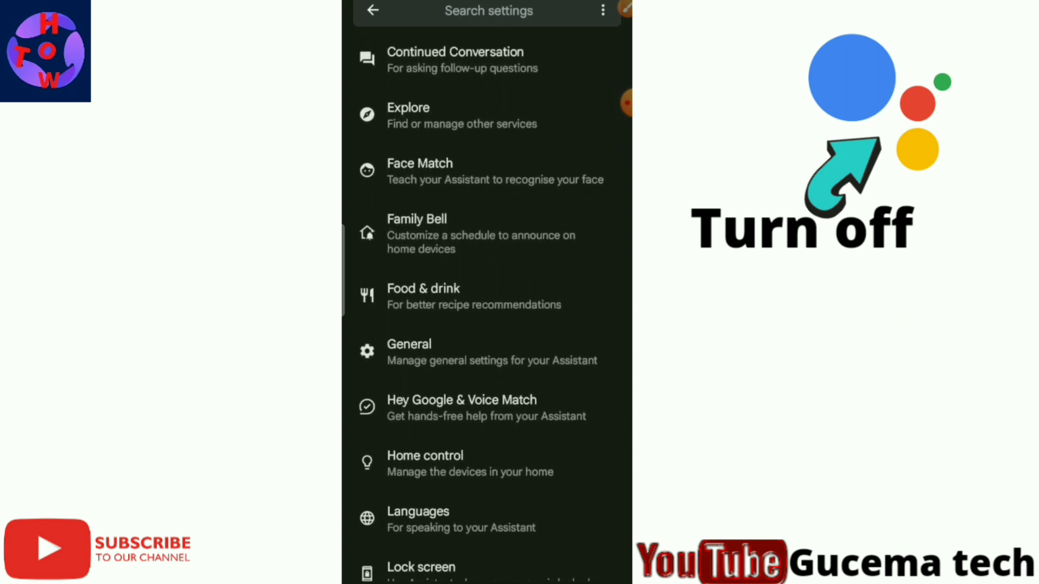
Open the Assistant's General settings page.
{"action": "left_click", "coordinate": [626, 8]}
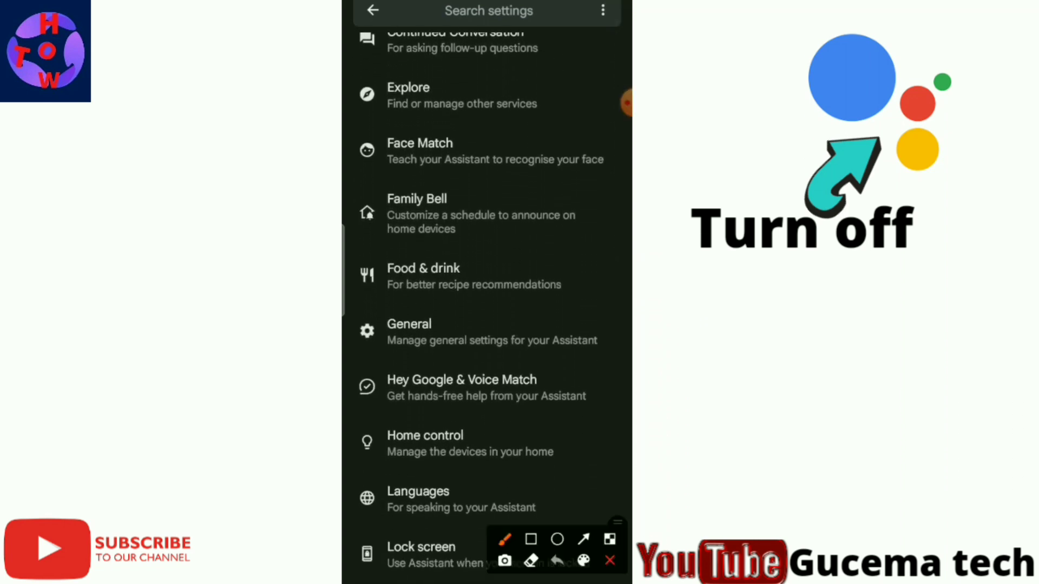
{"action": "left_click", "coordinate": [583, 539]}
{"action": "left_click_drag", "start_coordinate": [424, 549], "coordinate": [492, 326]}
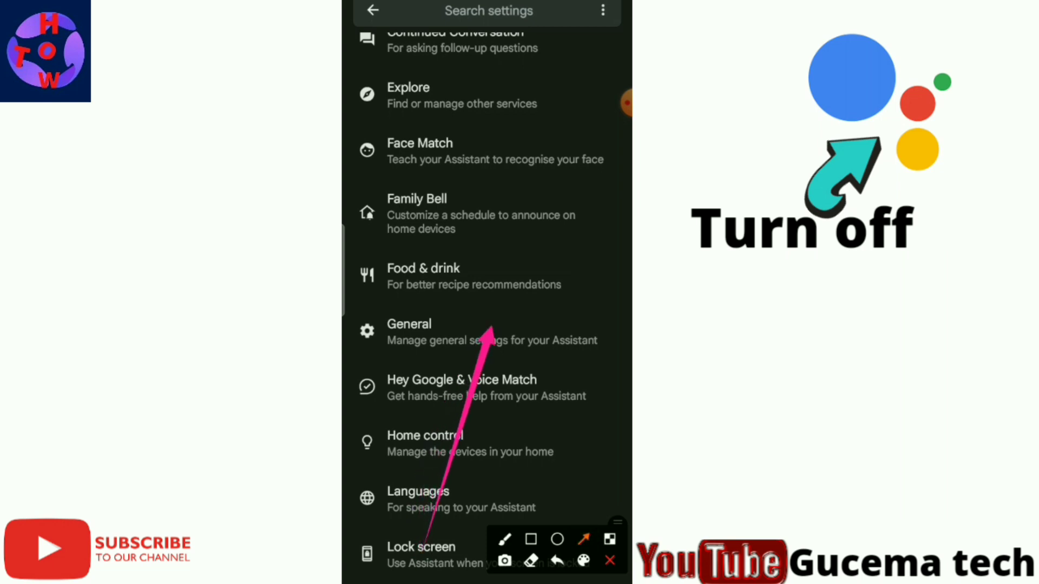
{"action": "left_click", "coordinate": [609, 561]}
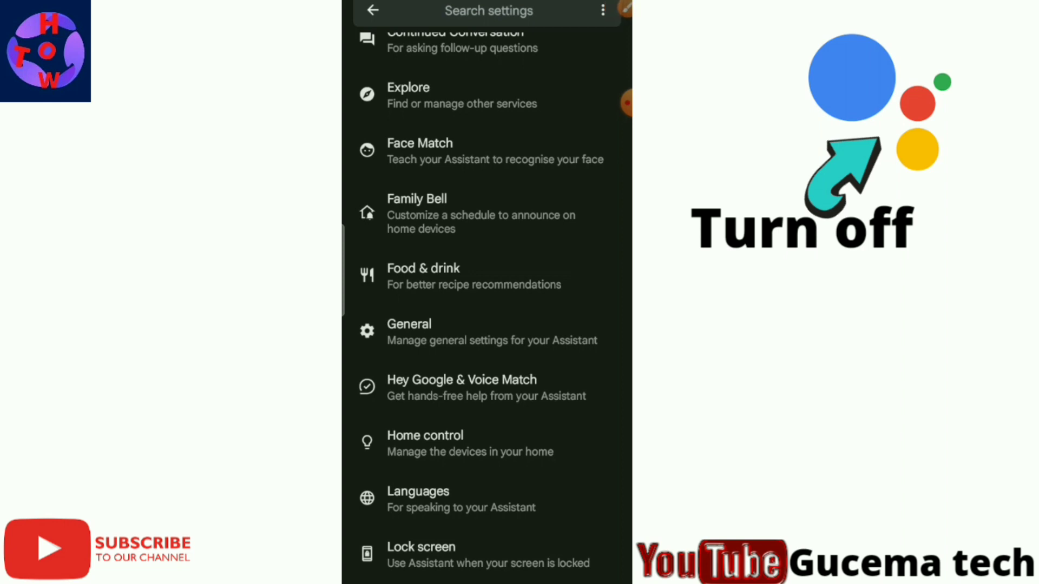
{"action": "left_click", "coordinate": [410, 331]}
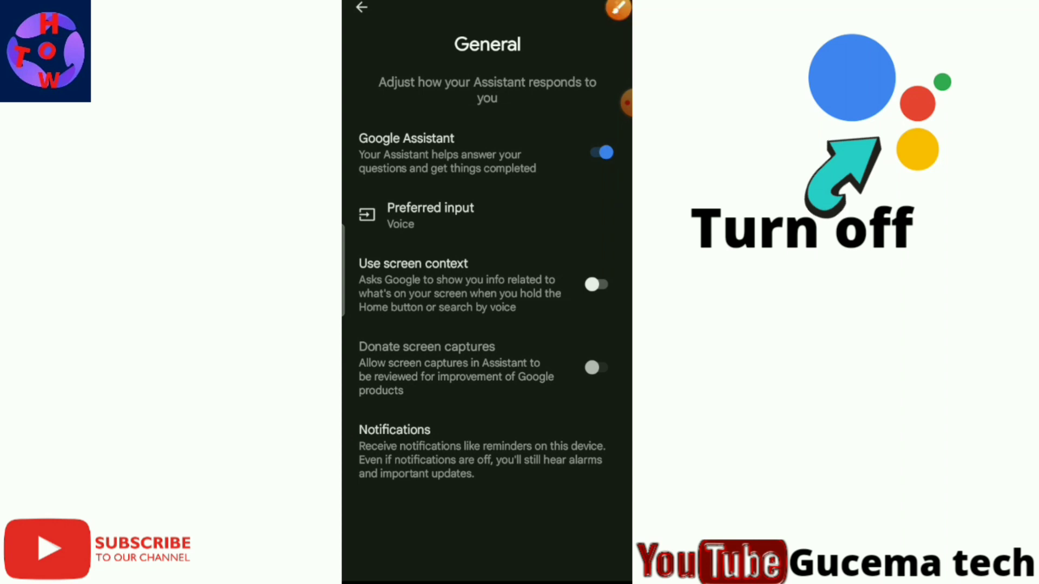
Switch the Google Assistant toggle off and confirm with TURN OFF.
{"action": "left_click", "coordinate": [618, 8]}
{"action": "left_click", "coordinate": [583, 539]}
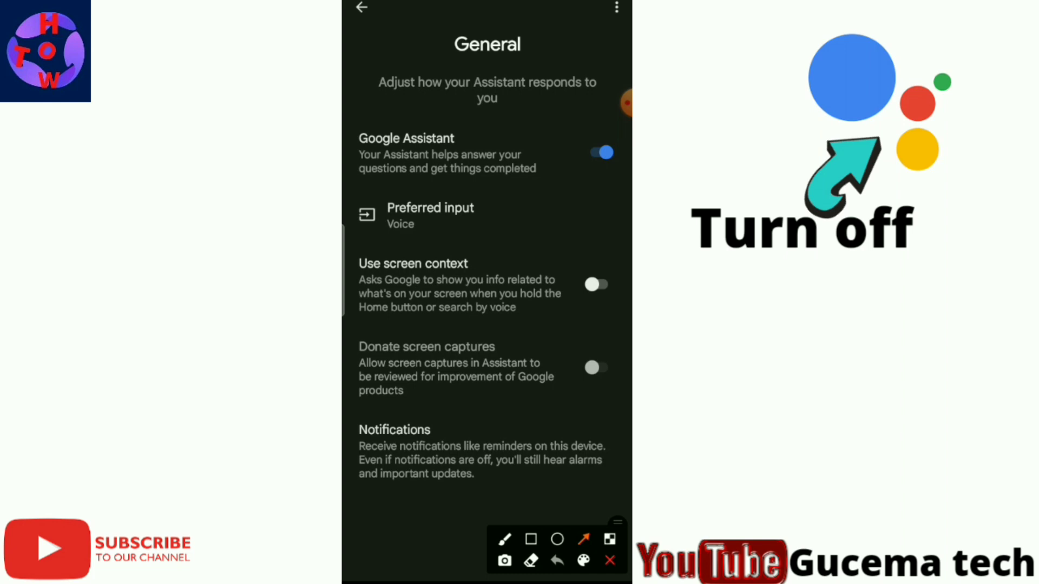
{"action": "mouse_move", "coordinate": [431, 493]}
{"action": "left_mouse_down"}
{"action": "mouse_move", "coordinate": [557, 214]}
{"action": "mouse_move", "coordinate": [591, 175]}
{"action": "left_mouse_up"}
{"action": "left_click", "coordinate": [610, 561]}
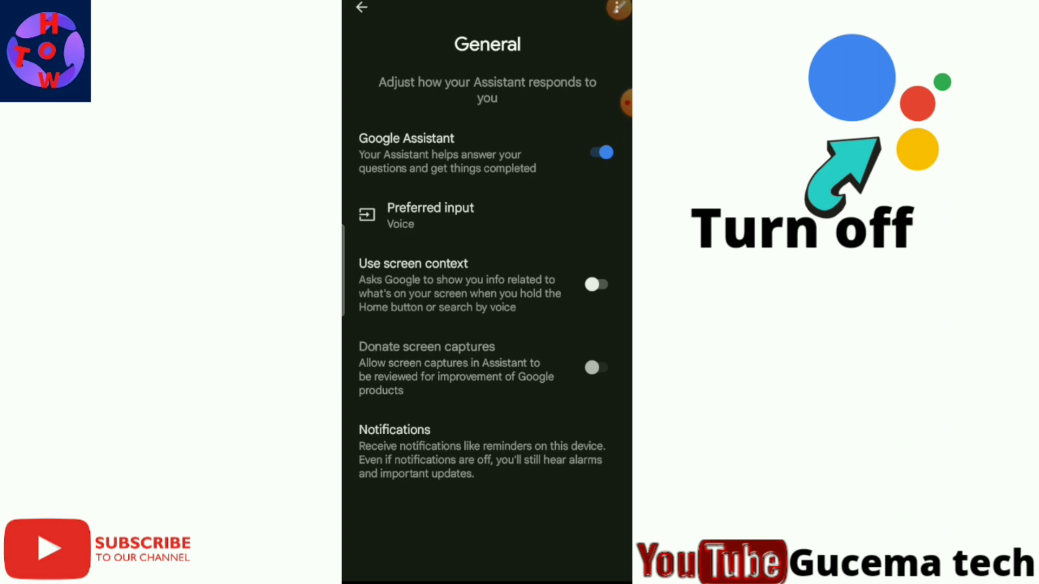
{"action": "left_click", "coordinate": [600, 152]}
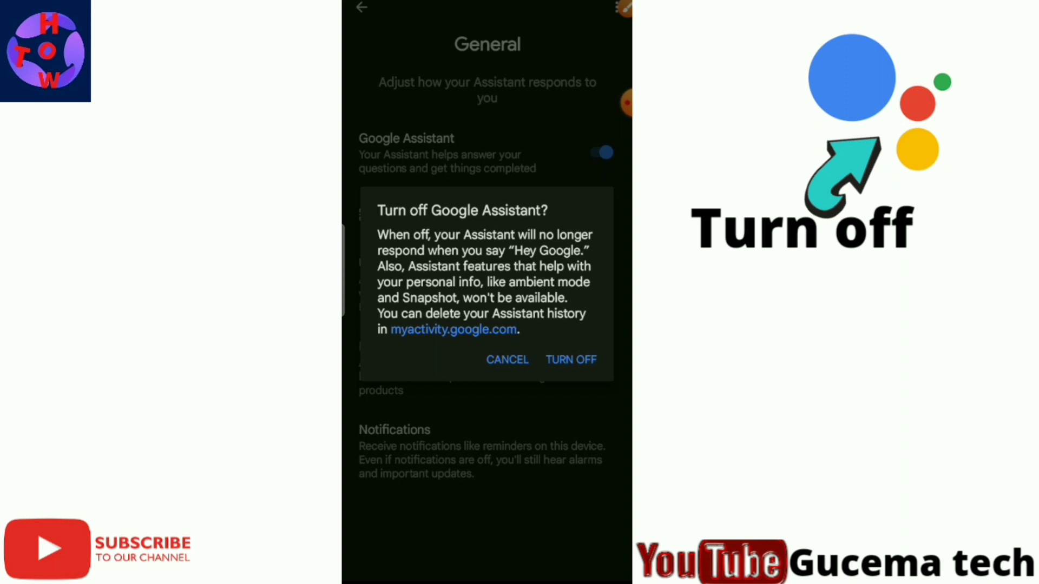
{"action": "left_click", "coordinate": [570, 360]}
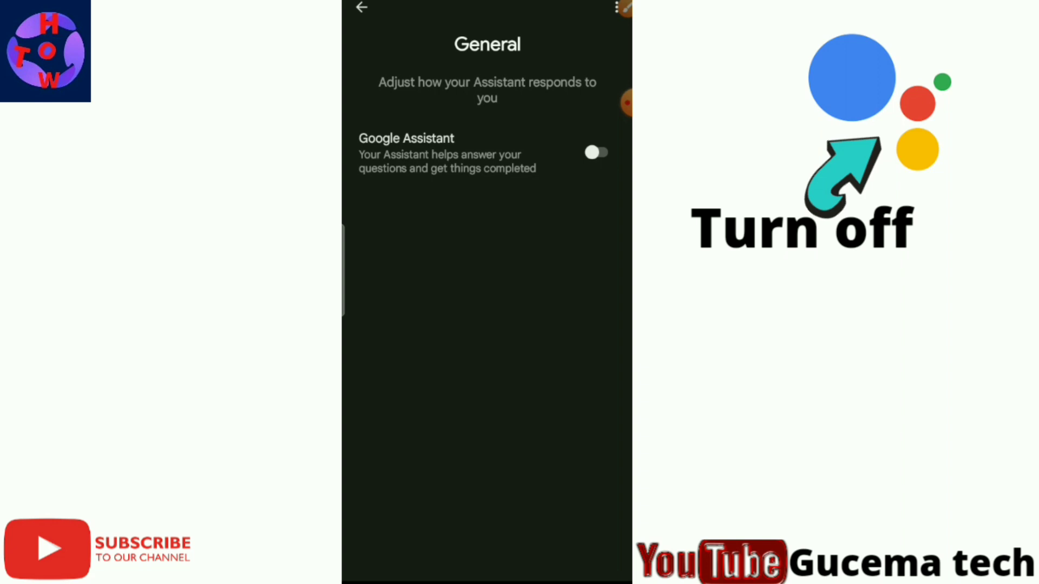
Back out through the Assistant and Google apps pages to the Google services page.
{"action": "left_click", "coordinate": [361, 7]}
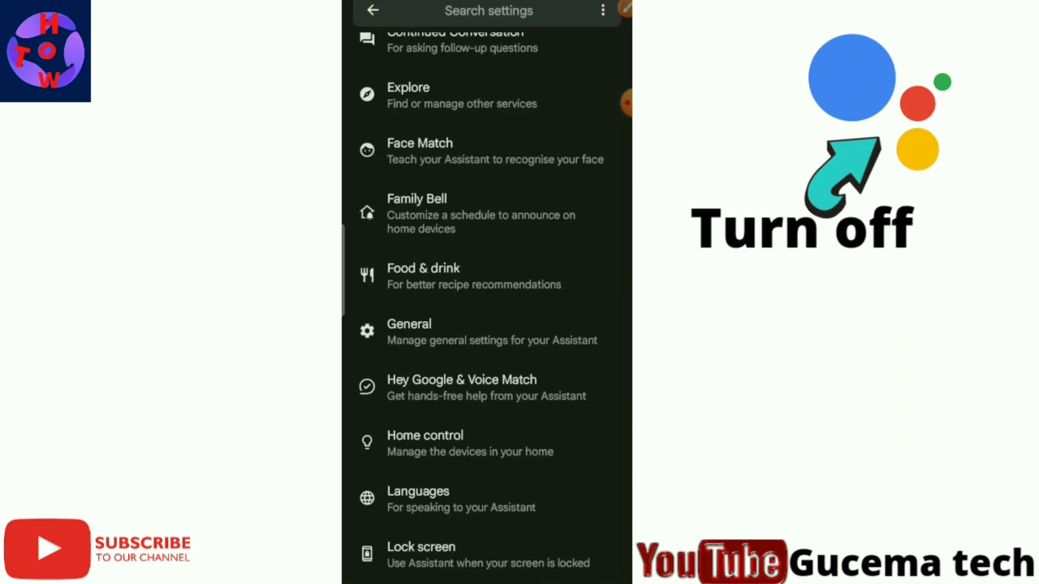
{"action": "left_click", "coordinate": [373, 10]}
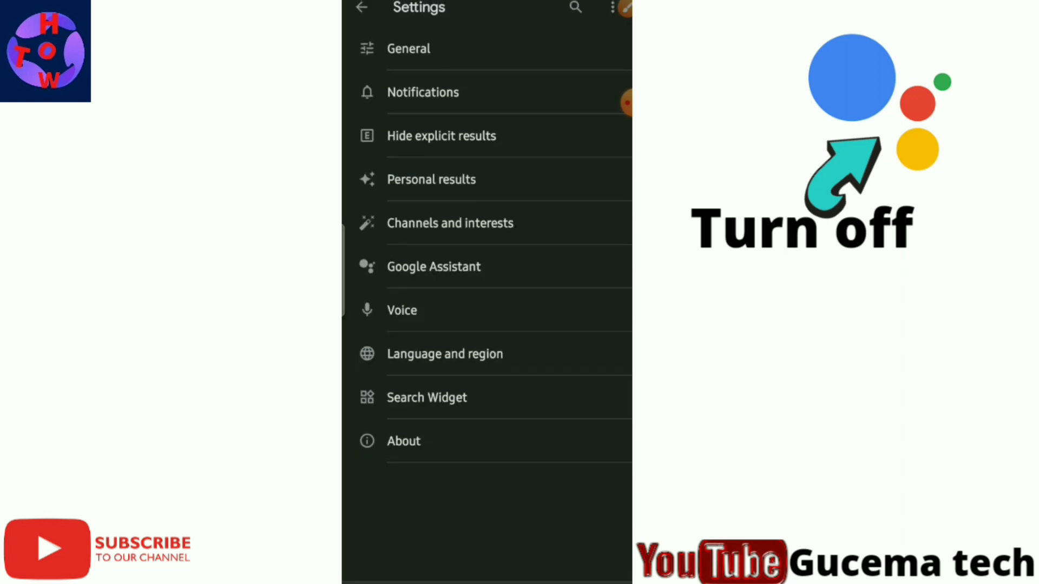
{"action": "left_click", "coordinate": [361, 7]}
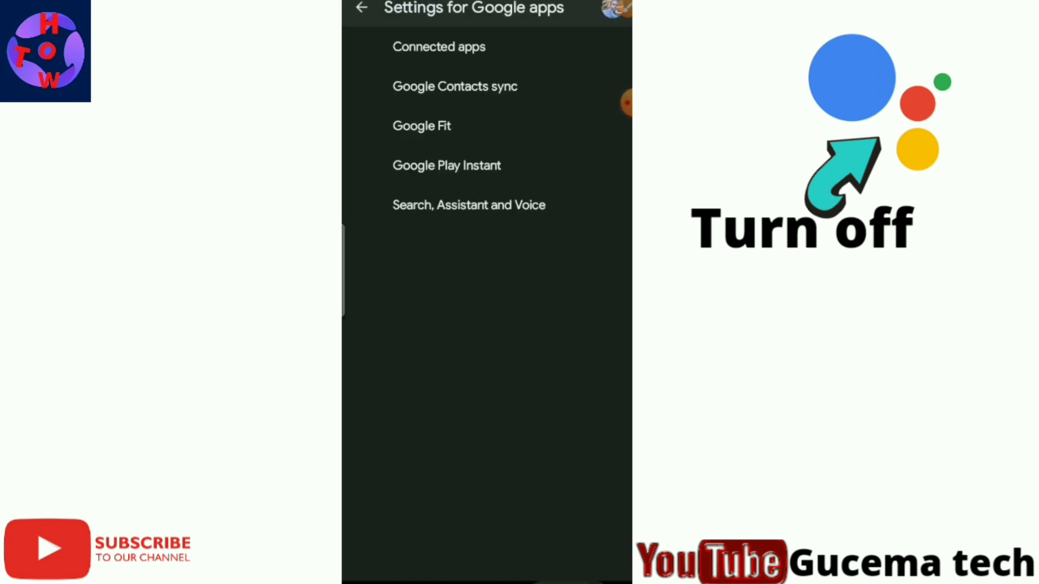
{"action": "left_click", "coordinate": [361, 7]}
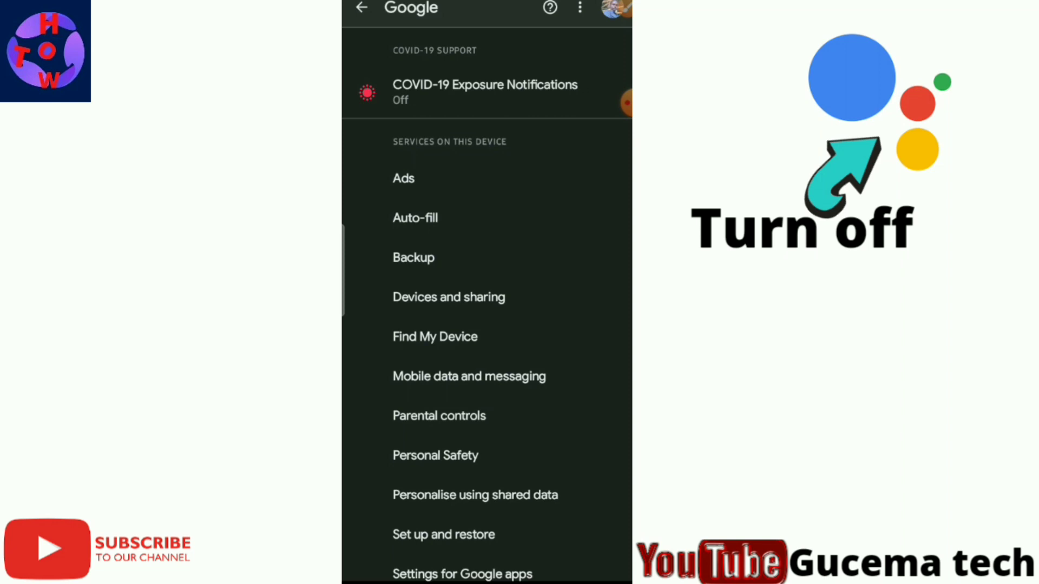
{"action": "scroll", "coordinate": [487, 302], "scroll_direction": "down", "scroll_amount": 1}
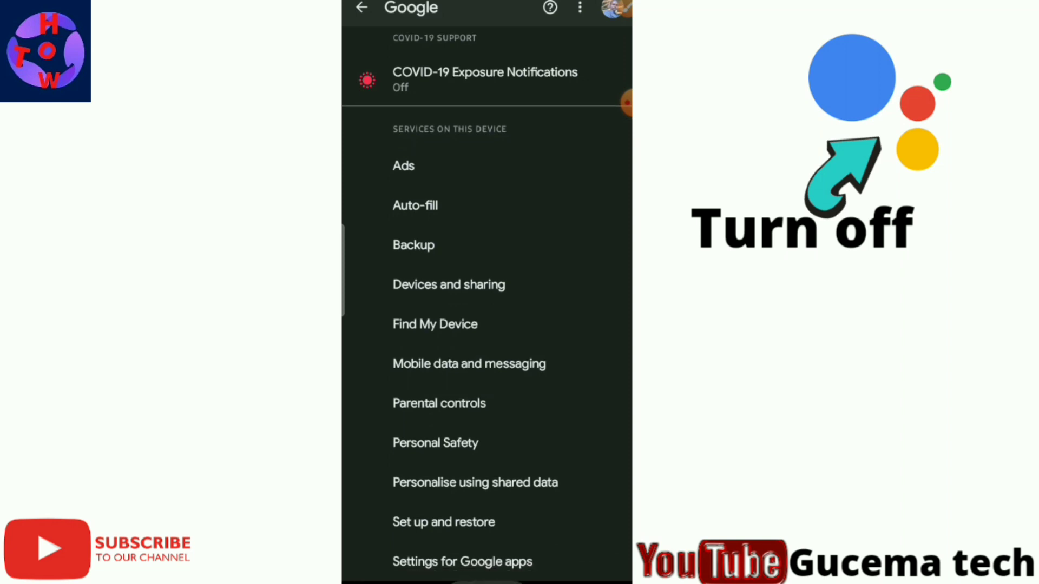